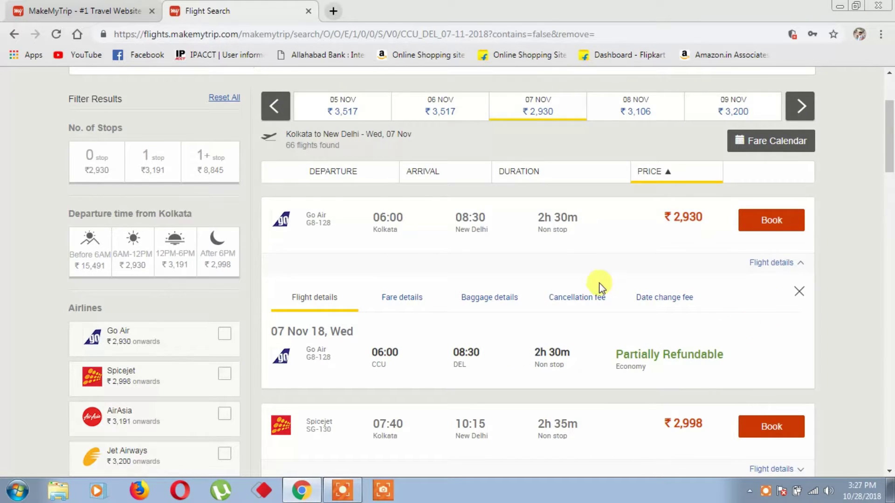
Check the Go Air flight's fare breakup and its 7 kg cabin / 15 kg check-in baggage, then close the details.
left_click(409, 302)
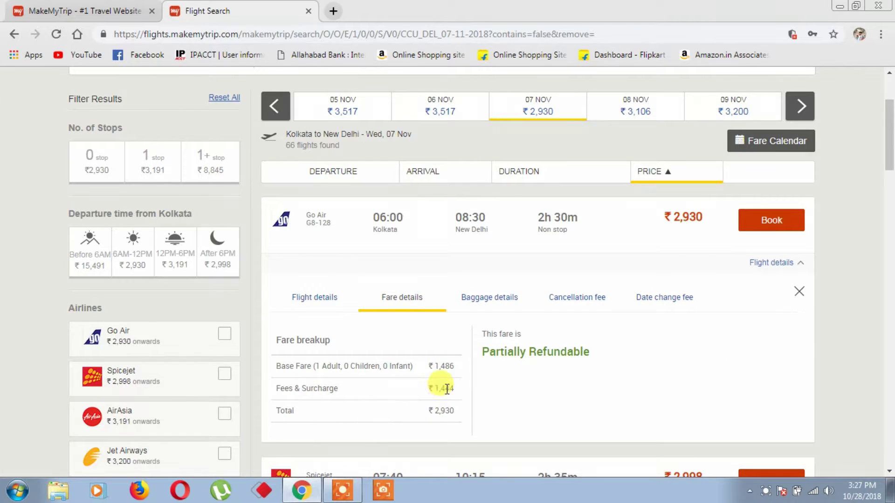
left_click(484, 297)
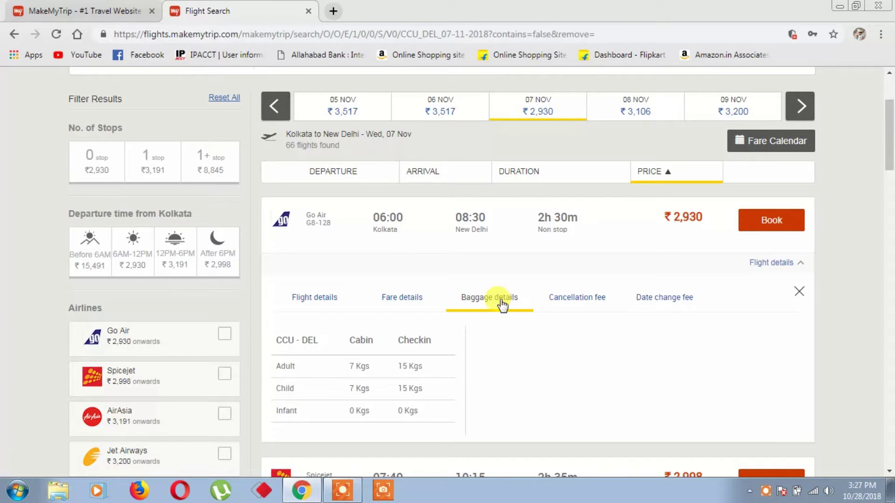
left_click(799, 292)
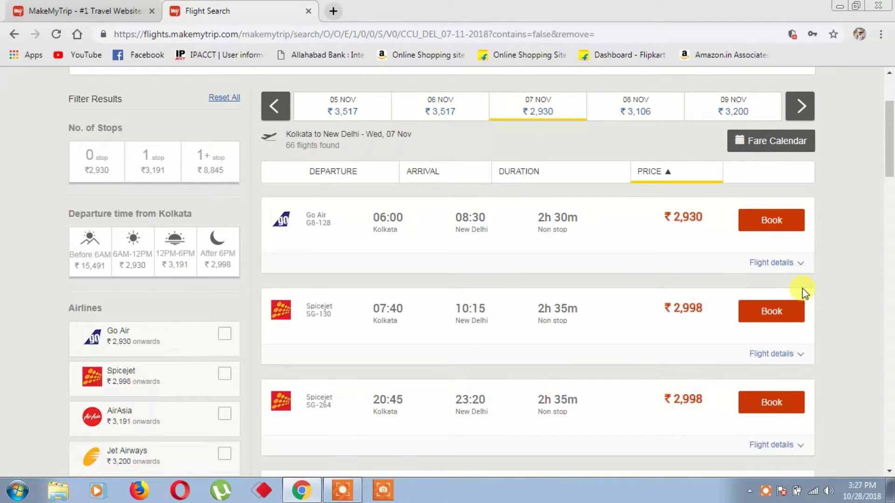
Book the ₹2,930 Go Air flight and review the ₹3,179 total with trip insurance.
left_click(764, 223)
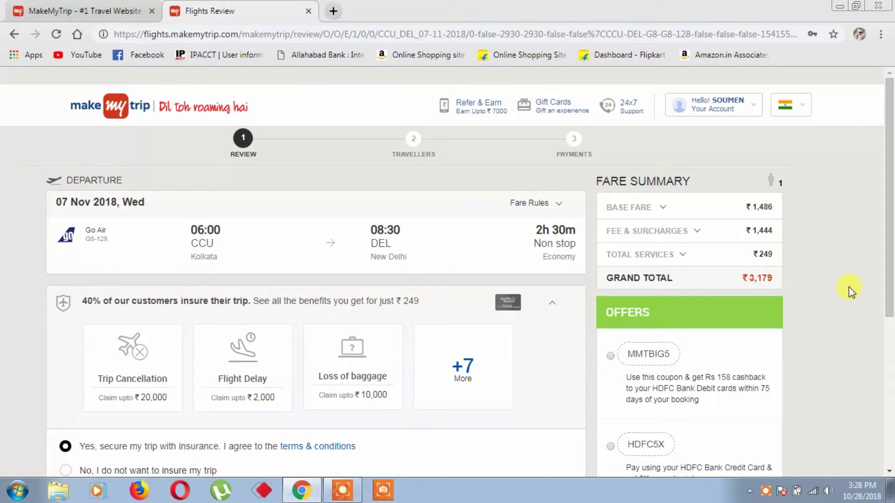
left_click_drag(890, 280, 890, 410)
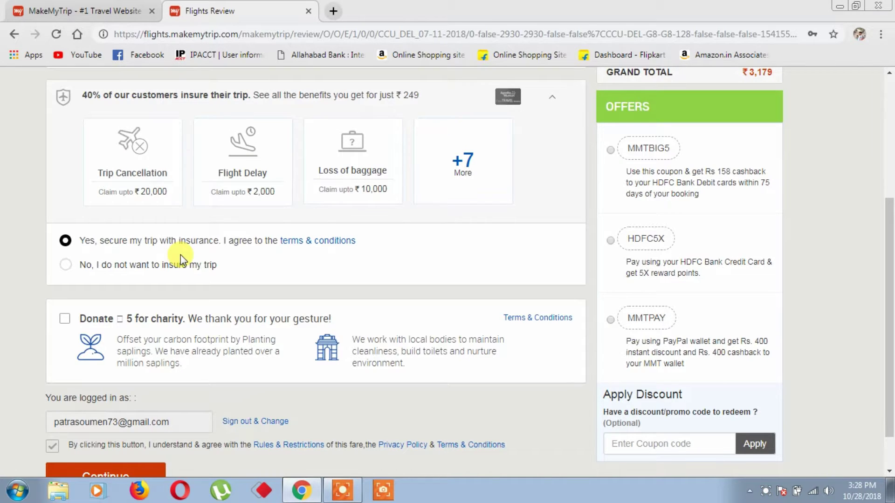
Decline trip insurance and leave the ₹5 charity donation unticked, so the total returns to ₹2,930.
left_click(66, 266)
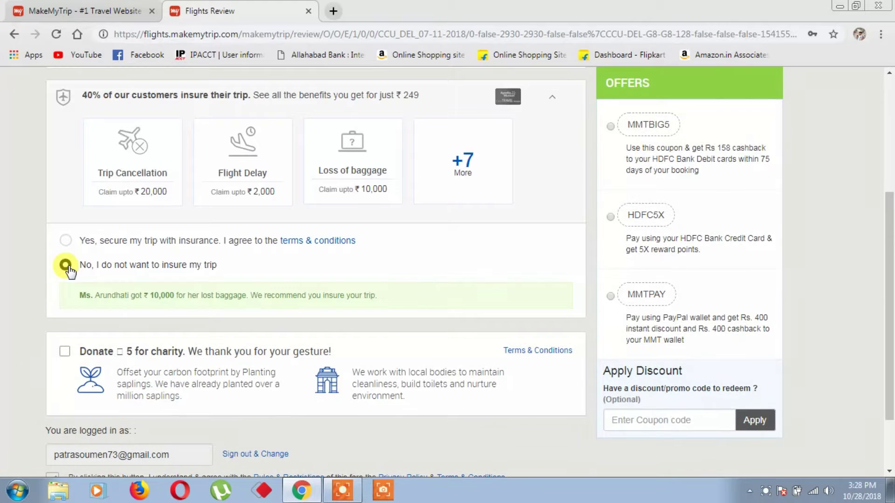
left_click(65, 357)
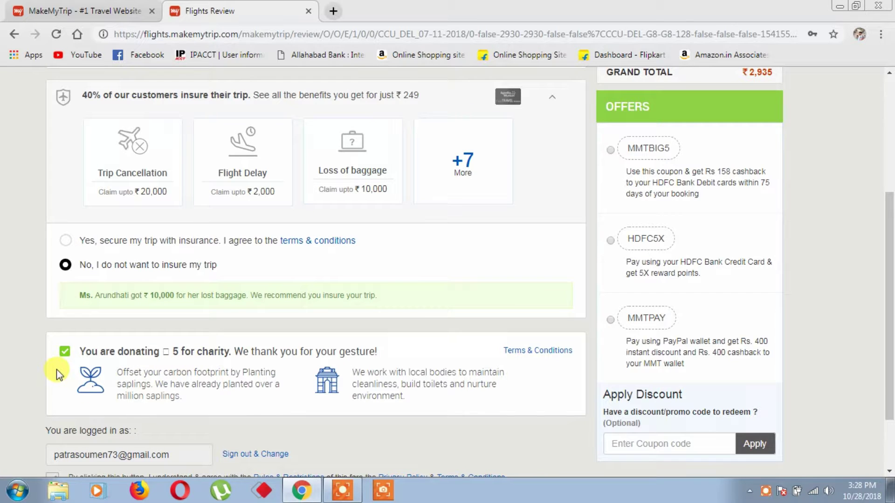
left_click(65, 356)
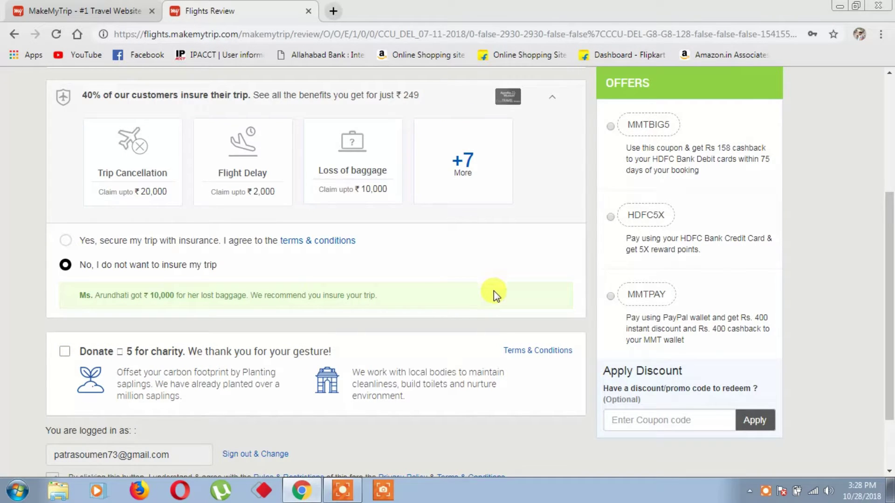
left_click_drag(890, 209, 891, 98)
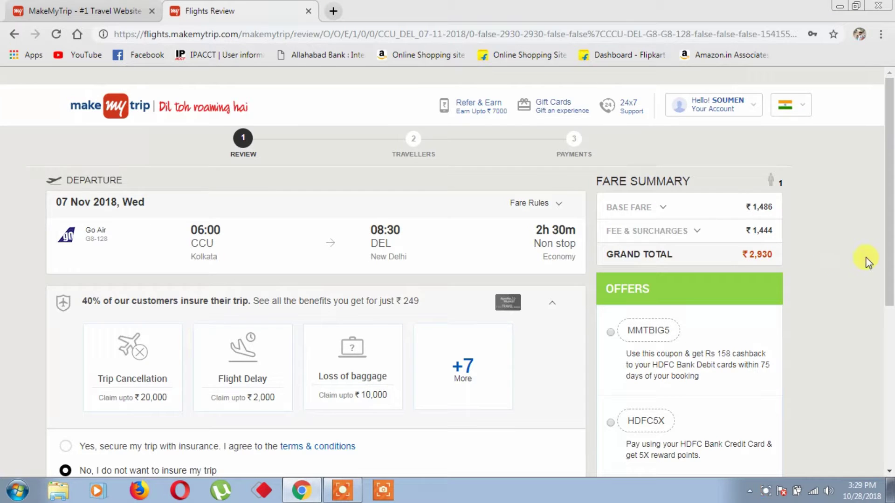
left_click_drag(889, 261, 889, 363)
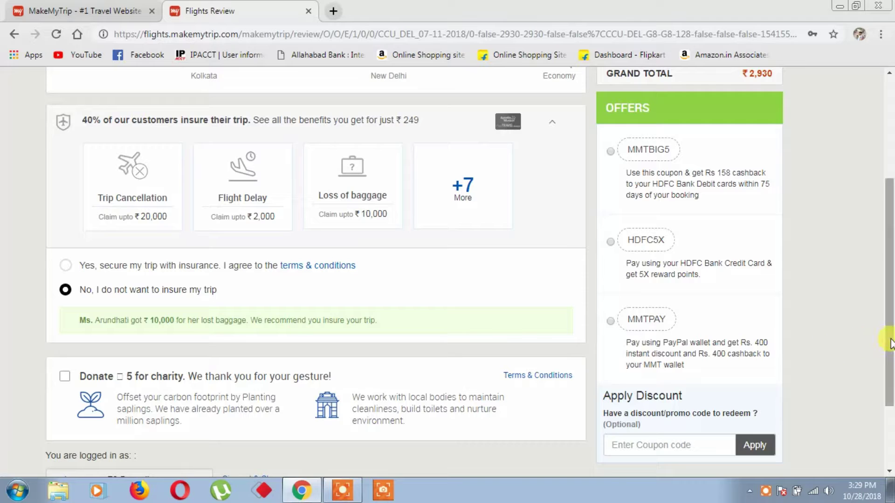
scroll(891, 359, "down", 1)
scroll(891, 359, "down", 3)
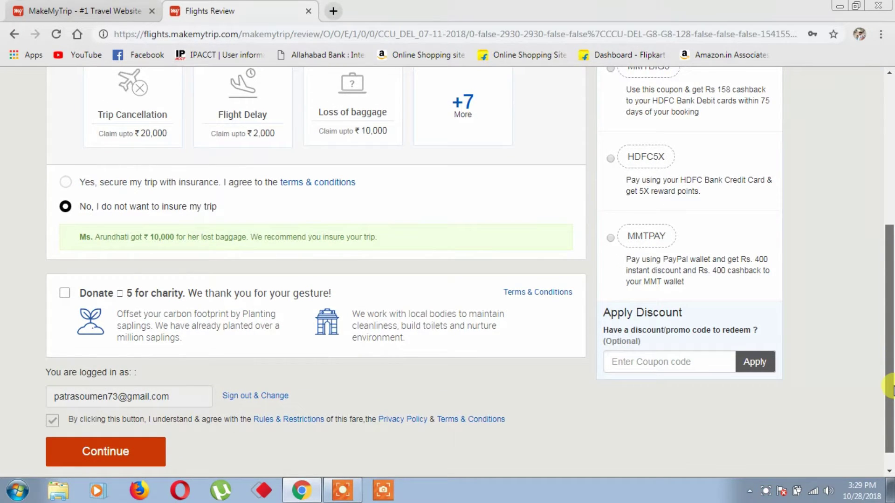
left_click_drag(891, 384, 891, 300)
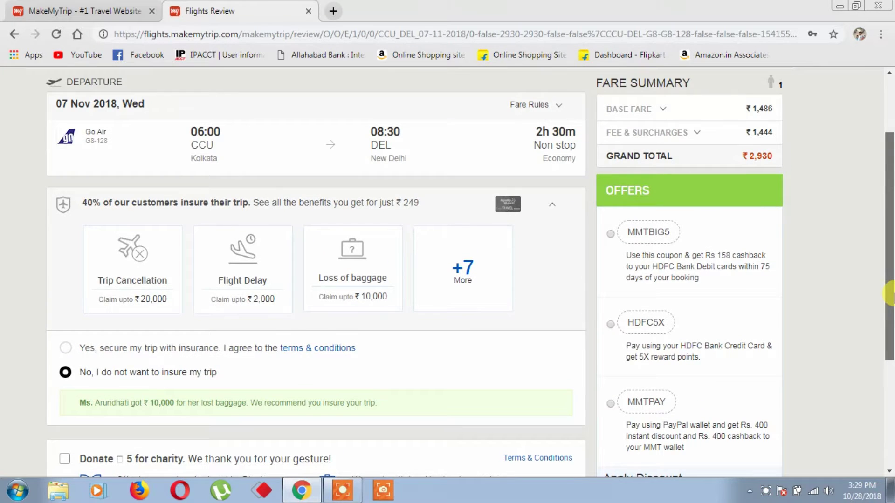
scroll(890, 301, "down", 3)
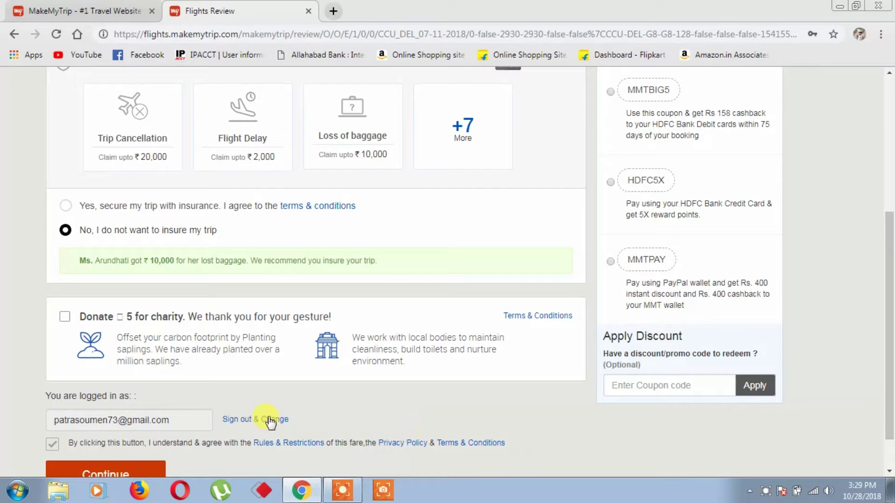
Enter the adult traveller's first and last name, set gender to male, and continue to meals.
left_click(155, 471)
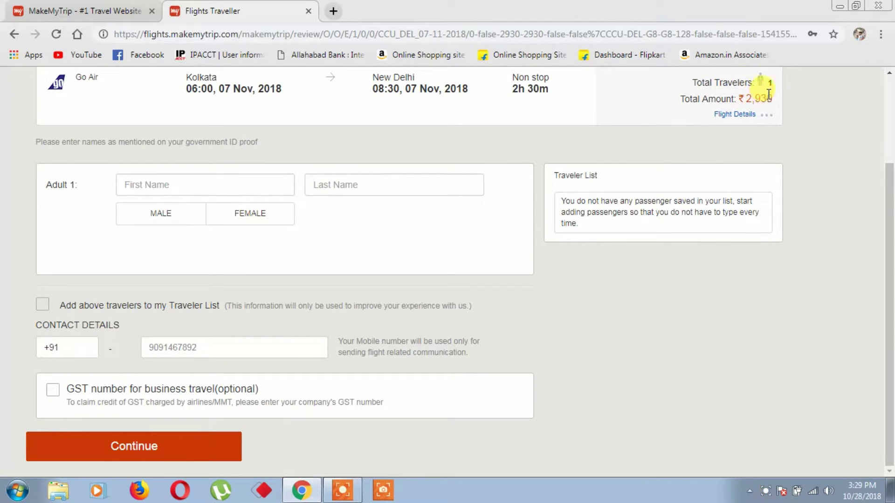
left_click(286, 185)
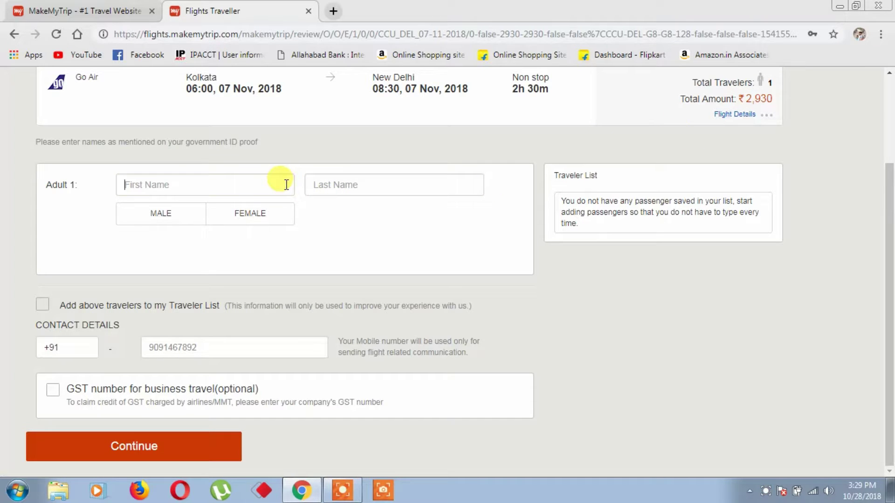
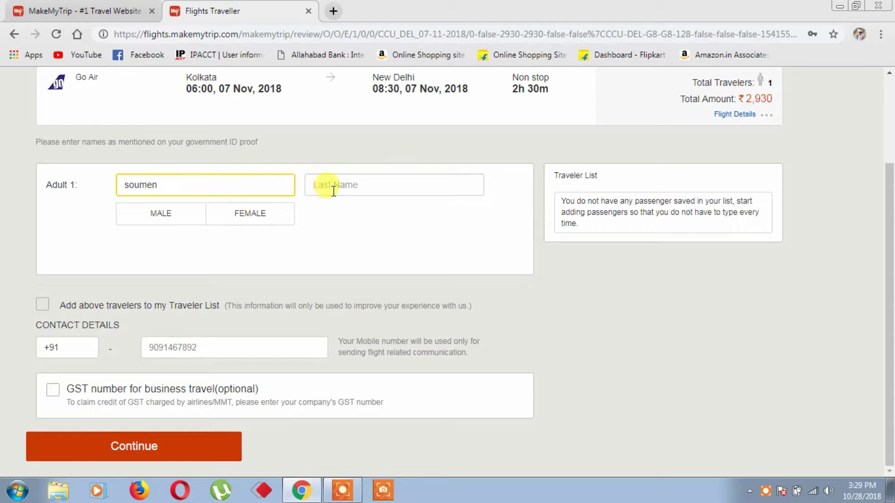
left_click(334, 191)
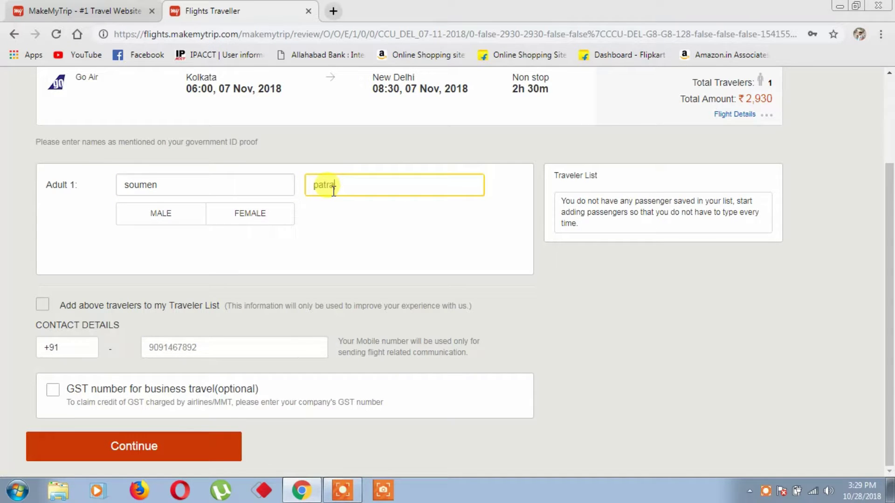
left_click(161, 215)
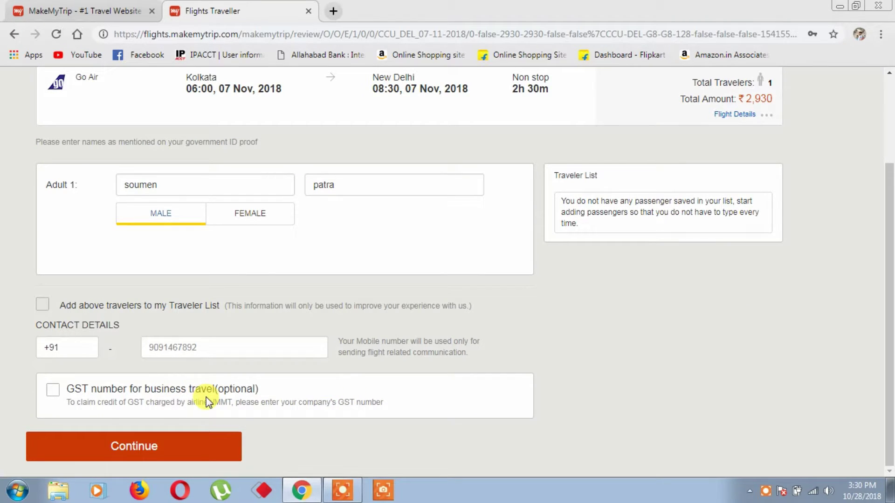
left_click(192, 448)
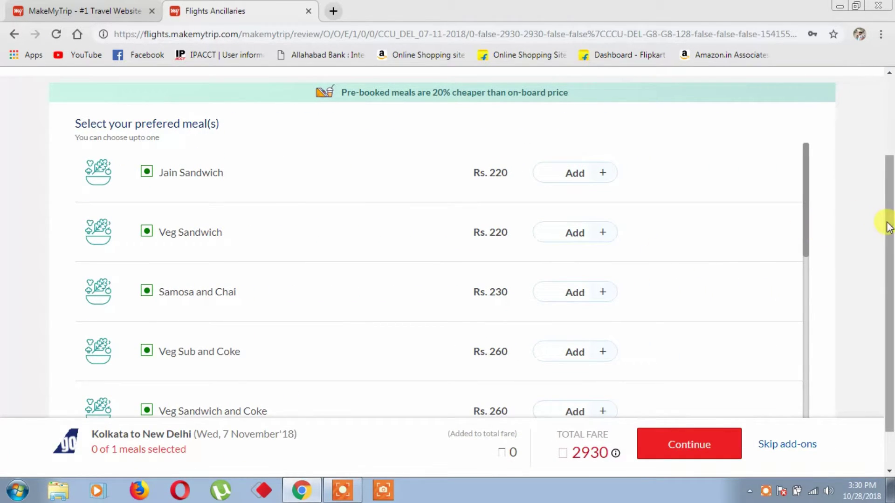
Skip the meal add-ons and proceed to the ₹3,200 secure payment page.
left_click_drag(889, 242, 885, 296)
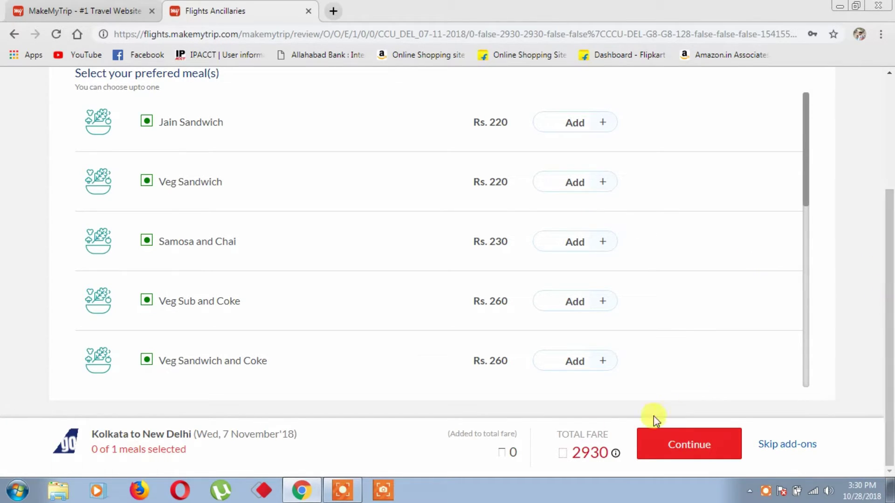
left_click(653, 447)
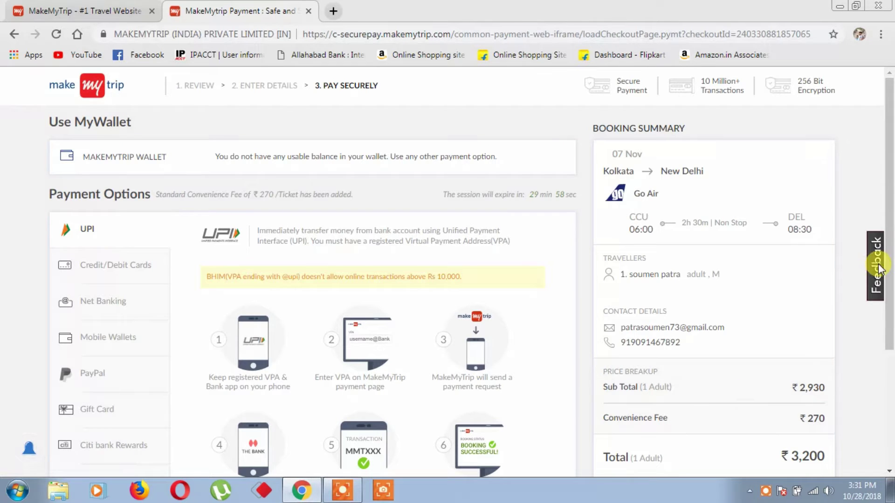
Choose Net Banking as the payment option to list banks for the ₹3,200 payment.
scroll(890, 277, "down", 2)
left_click_drag(890, 343, 890, 352)
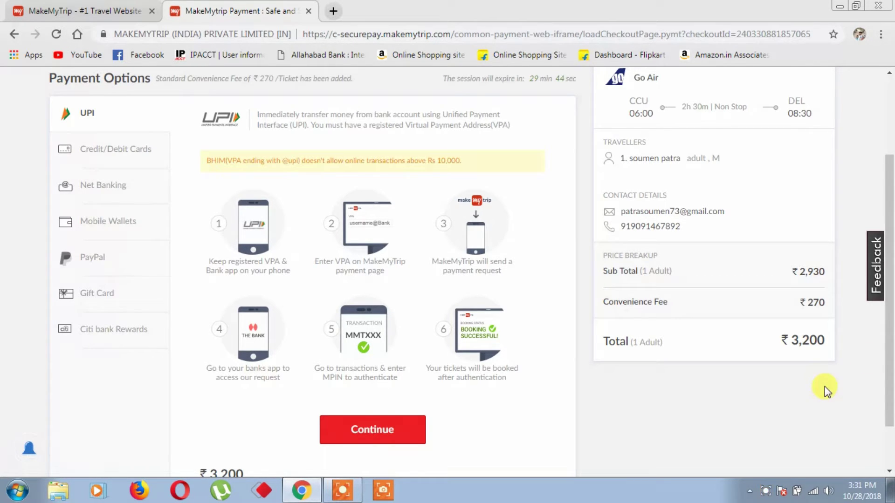
left_click_drag(889, 335, 891, 229)
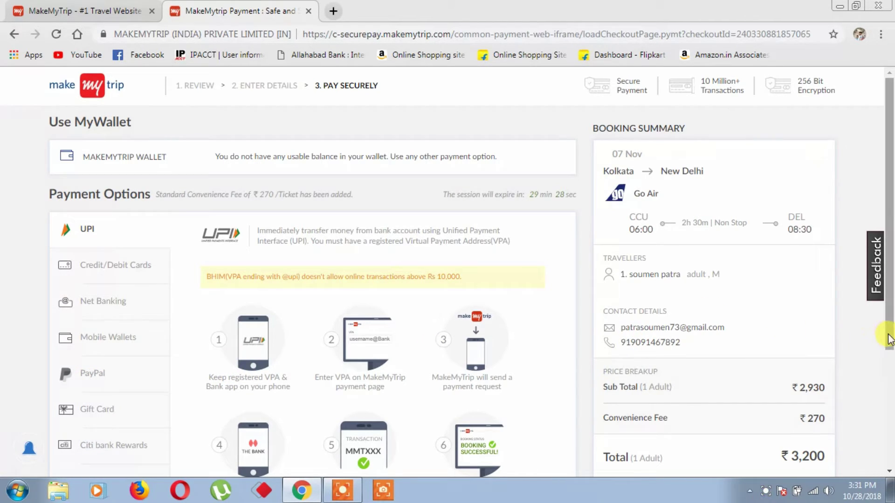
mouse_move(890, 333)
left_mouse_down()
mouse_move(890, 497)
mouse_move(886, 348)
left_mouse_up()
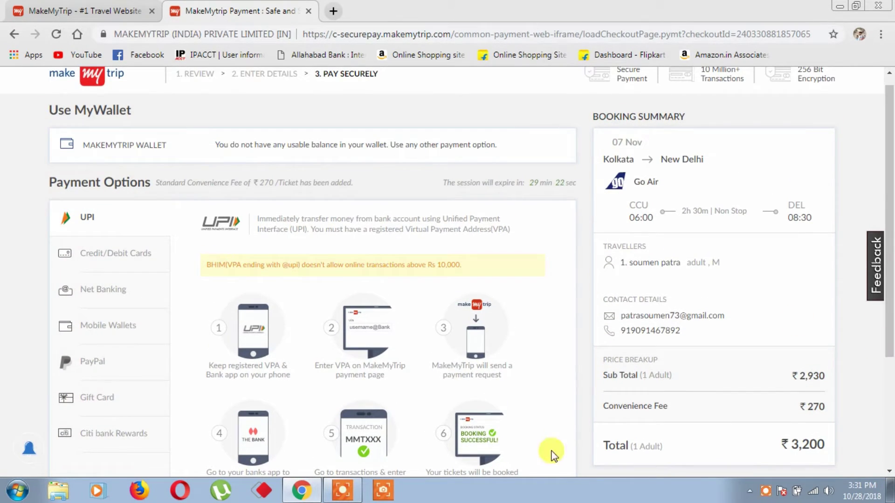
left_click(153, 306)
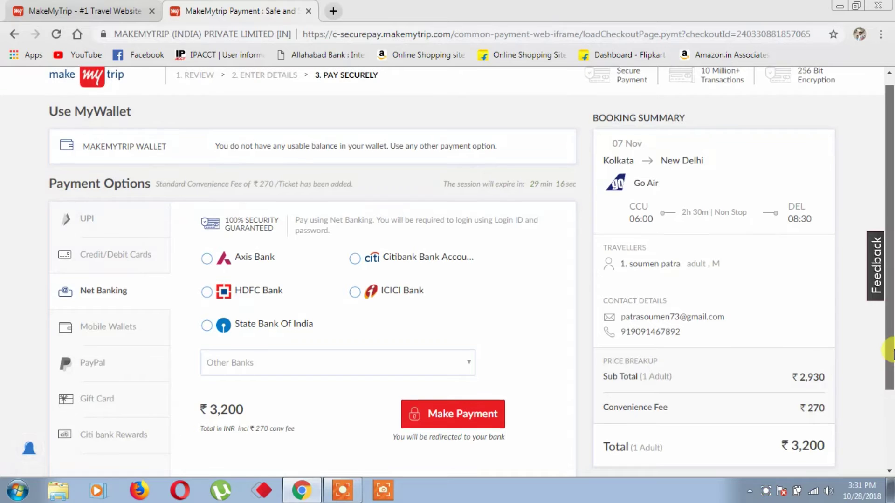
scroll(890, 368, "down", 1)
scroll(890, 375, "up", 1)
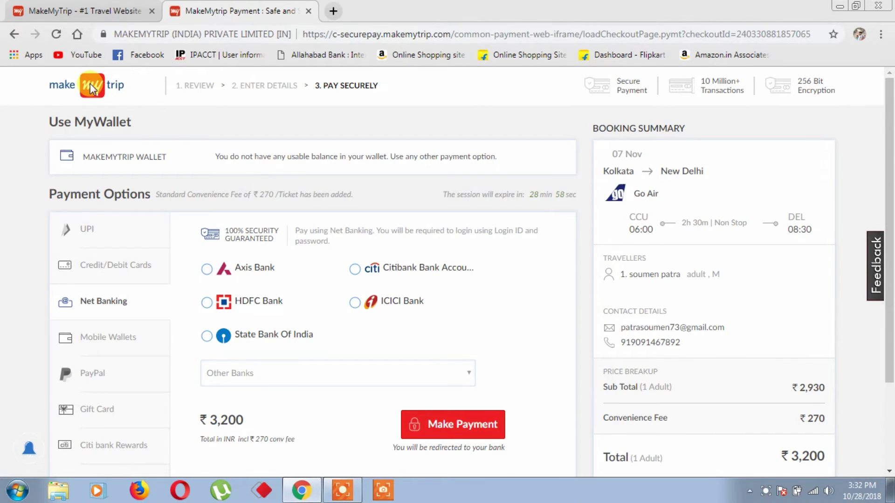
Go back two pages to the Go Air traveller details step and open the account menu.
left_click(13, 34)
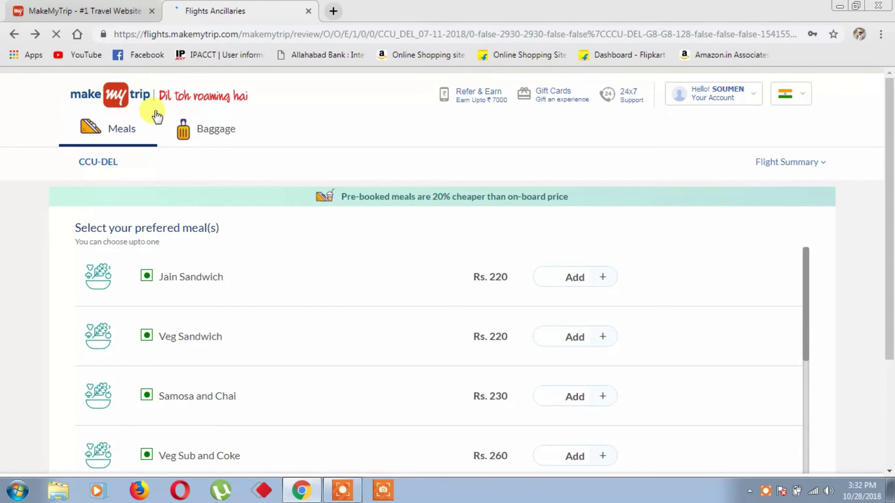
scroll(756, 101, "down", 3)
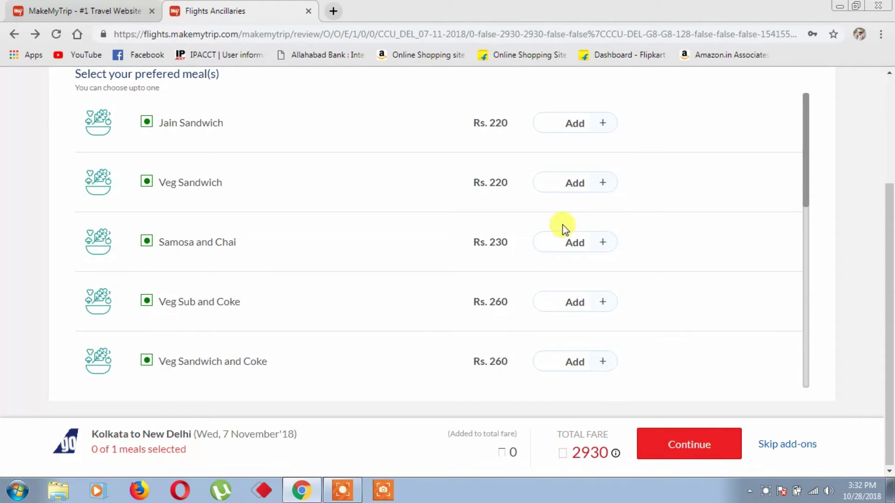
left_click(16, 31)
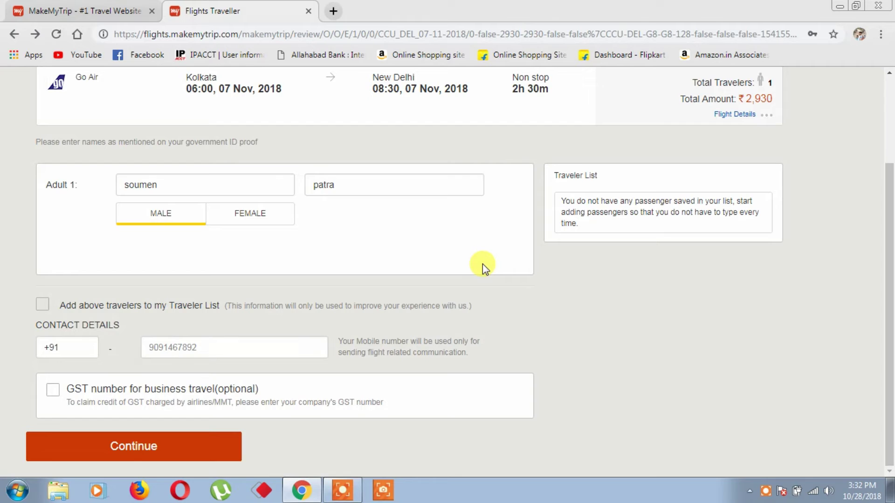
scroll(482, 264, "up", 3)
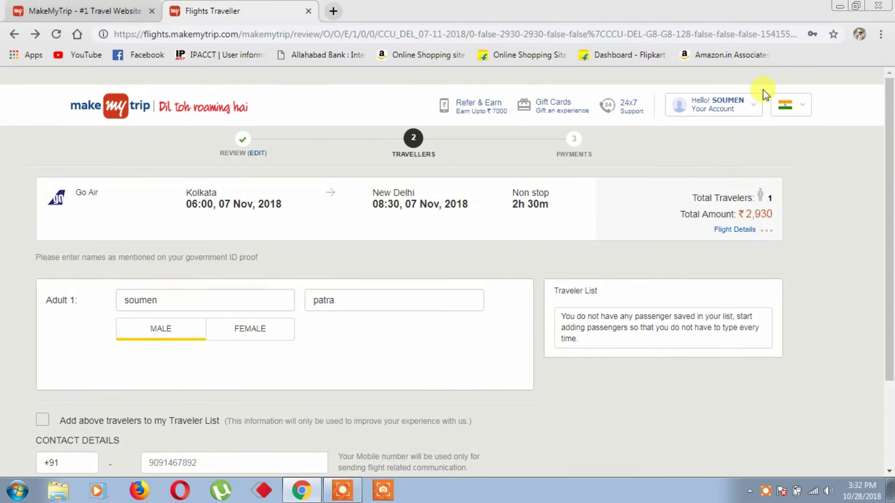
left_click(755, 106)
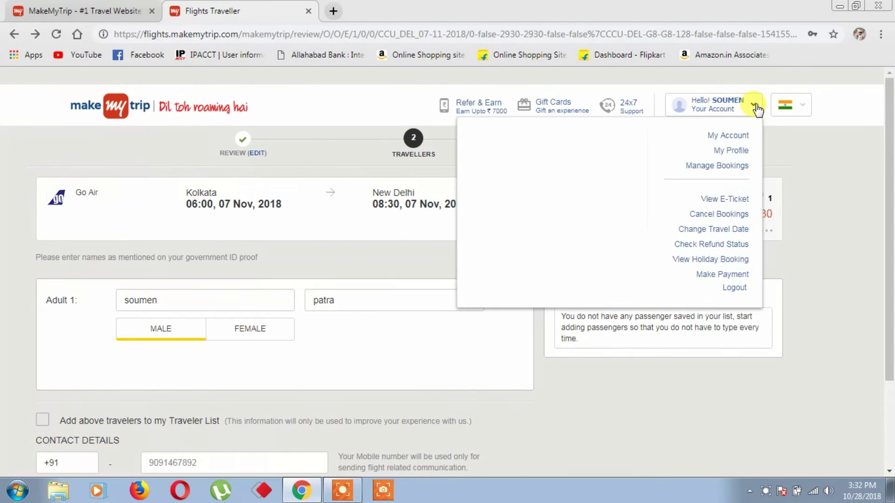
Open My Account's My Trips page, which shows no bookings yet.
left_click(735, 138)
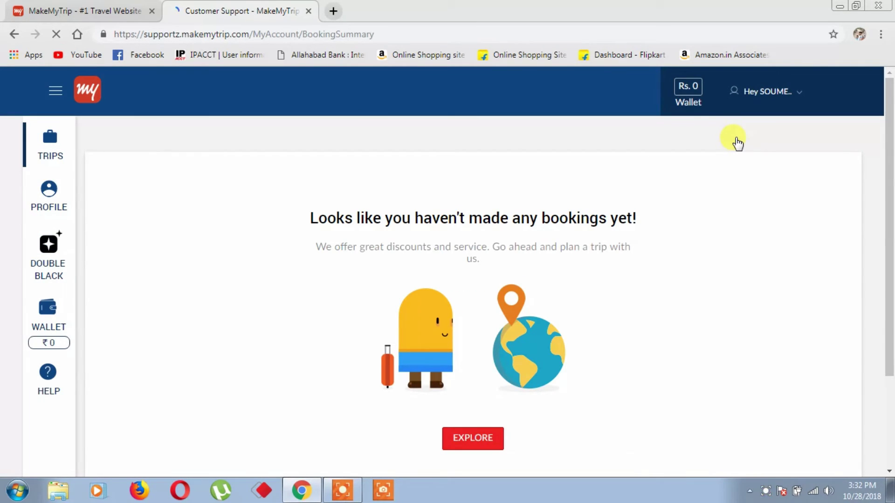
left_click(795, 93)
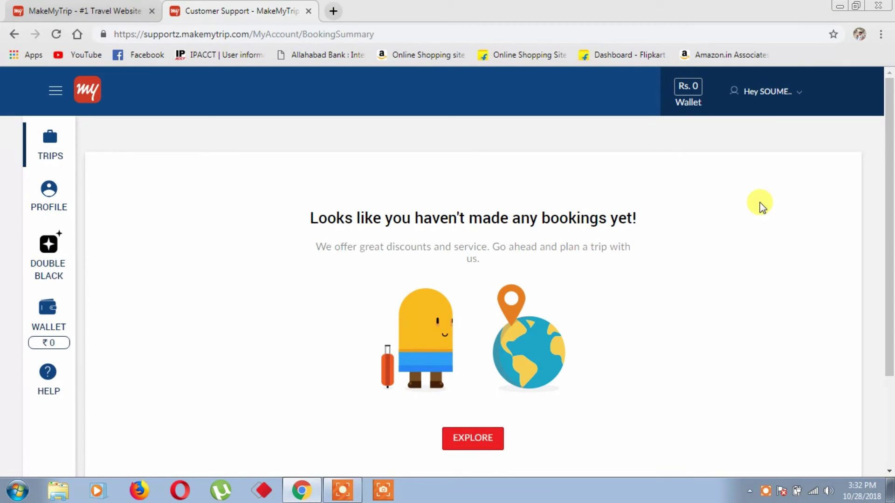
left_click(765, 491)
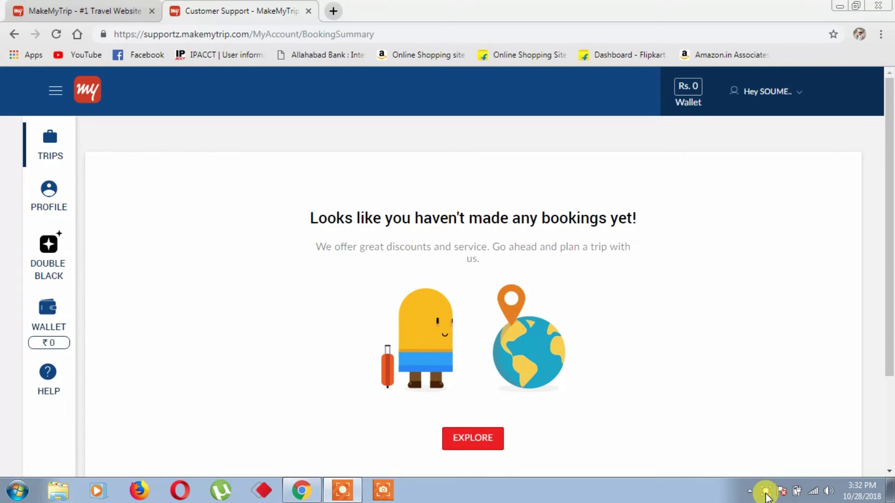